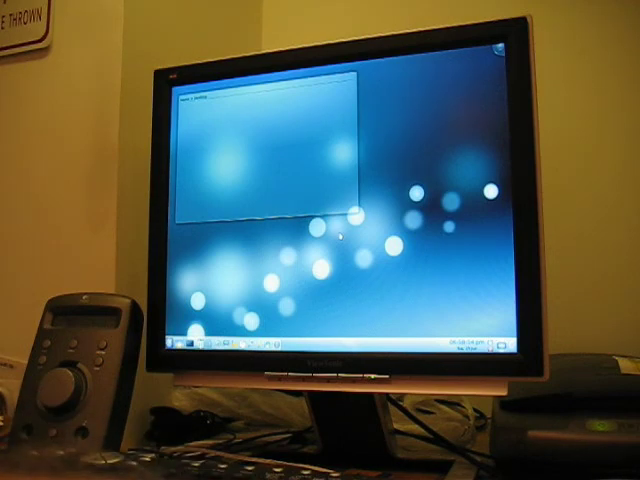
Launch the Konqueror web browser from the K menu application launcher.
click(175, 340)
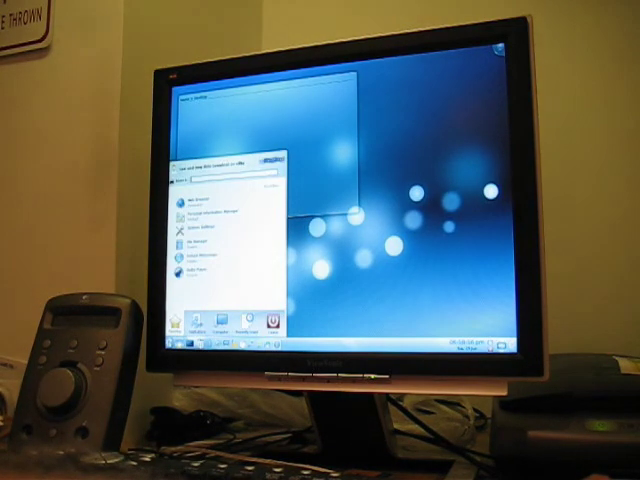
click(205, 201)
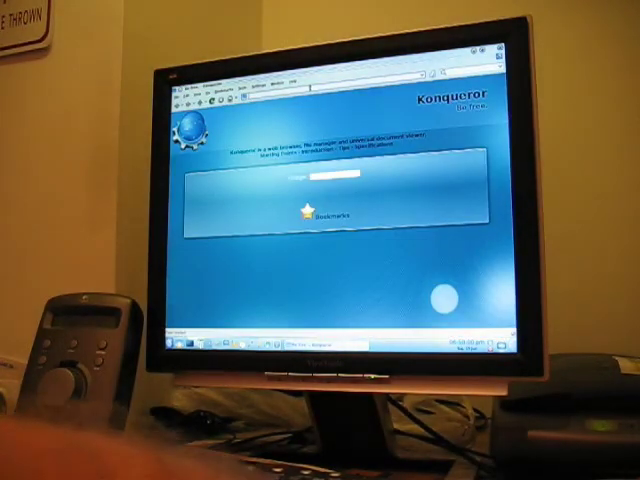
Go to the Mathbuntu site and open the Howto Demos article on using the install script.
click(300, 98)
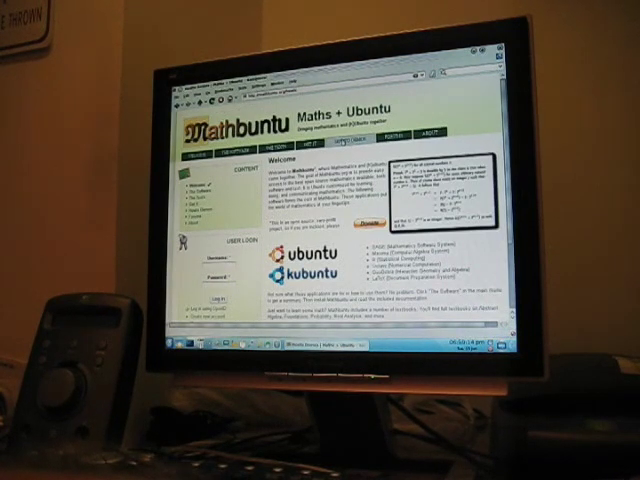
click(342, 142)
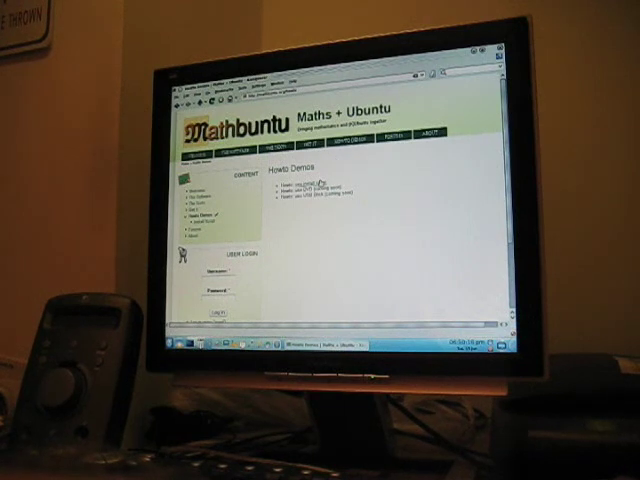
click(318, 186)
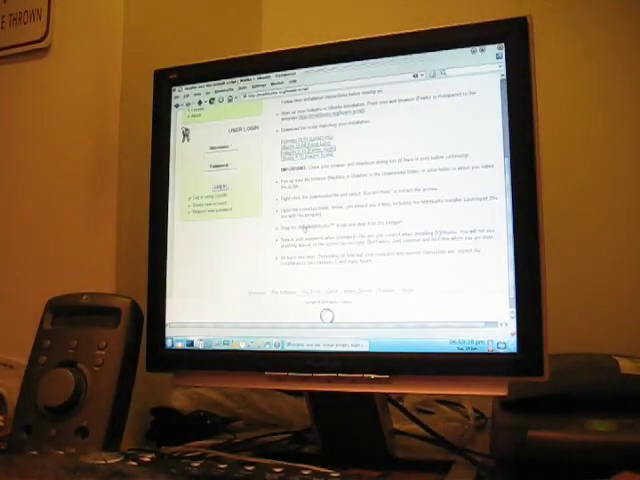
Save the install script archive to Home/Downloads, then launch the Dolphin file manager.
double_click(280, 148)
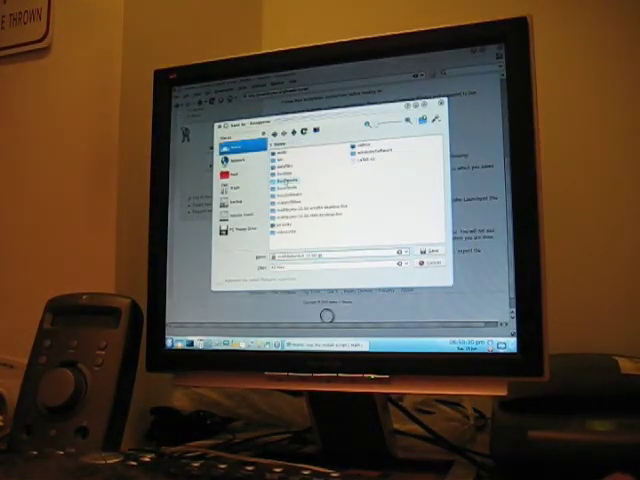
double_click(286, 181)
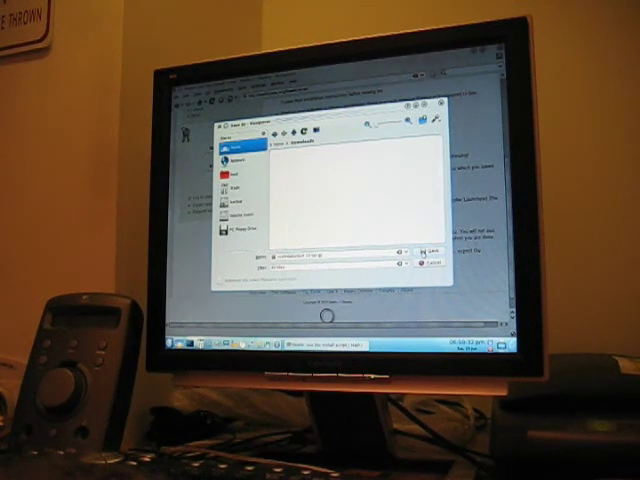
key(Return)
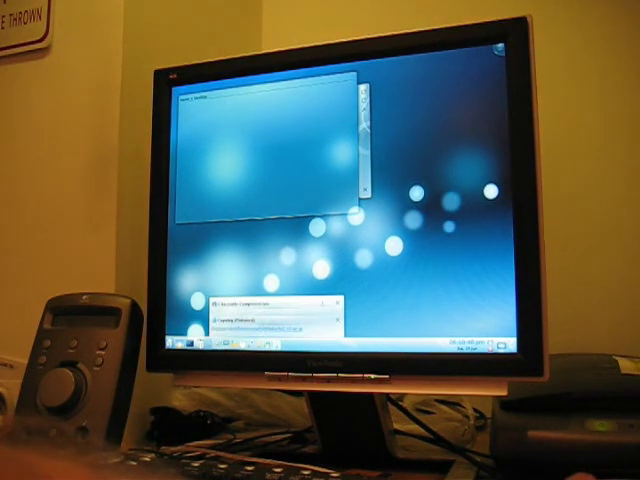
key(alt+F1)
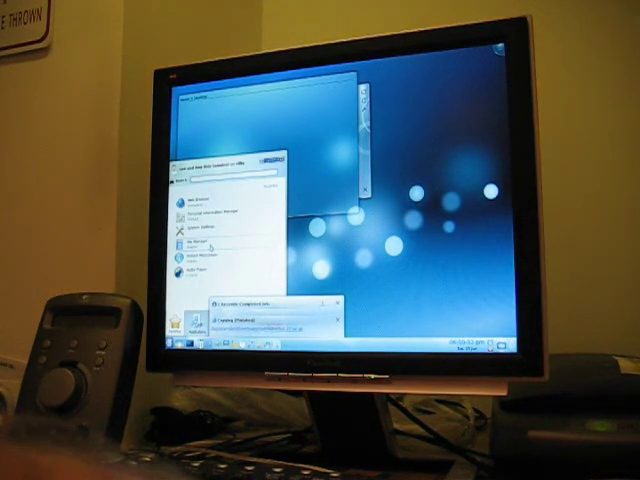
click(202, 243)
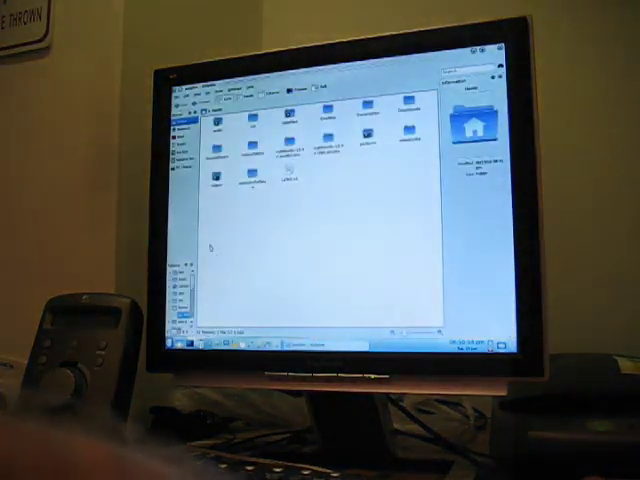
Extract the tgz archive in Downloads and select the new mathbuntu folder.
click(408, 104)
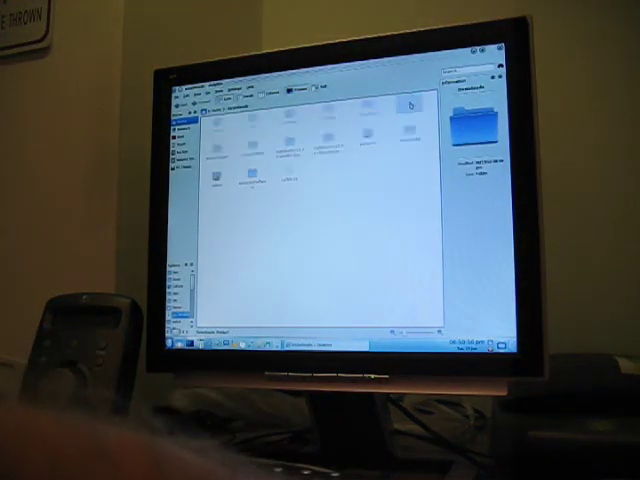
click(224, 128)
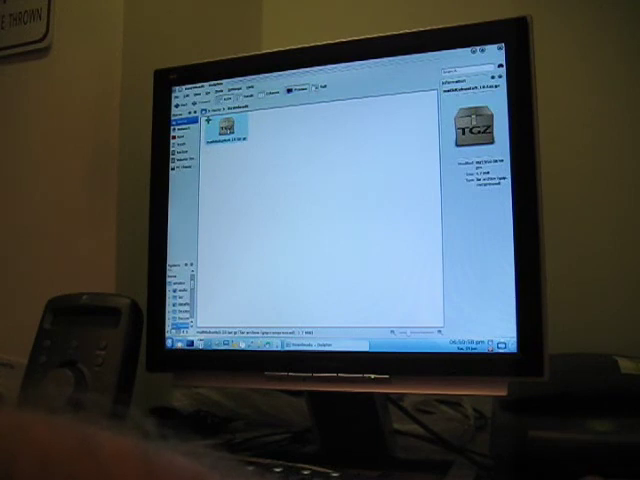
right_click(228, 128)
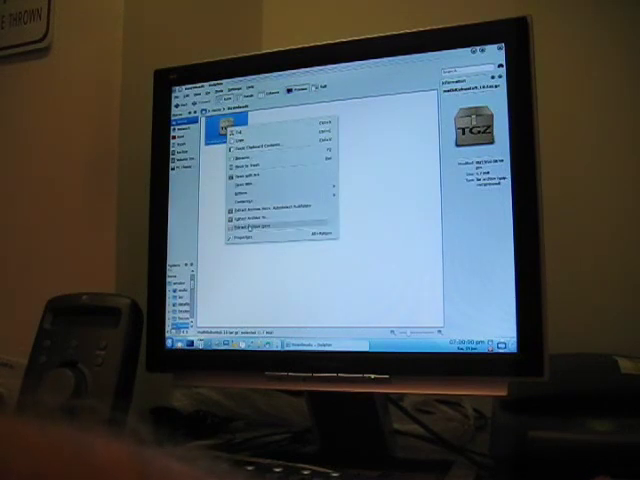
click(252, 228)
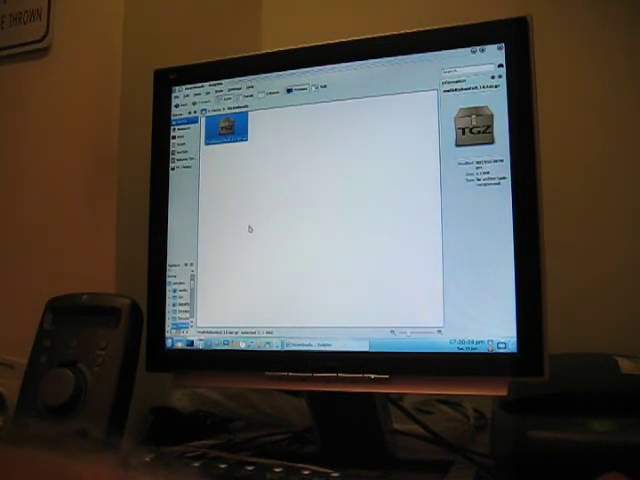
right_click(228, 128)
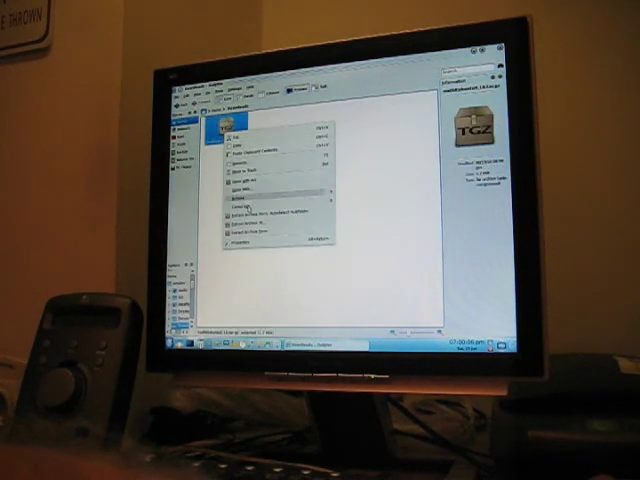
click(250, 232)
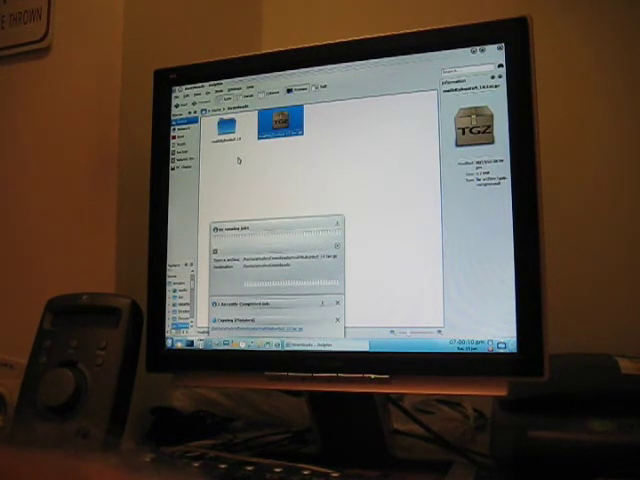
click(226, 124)
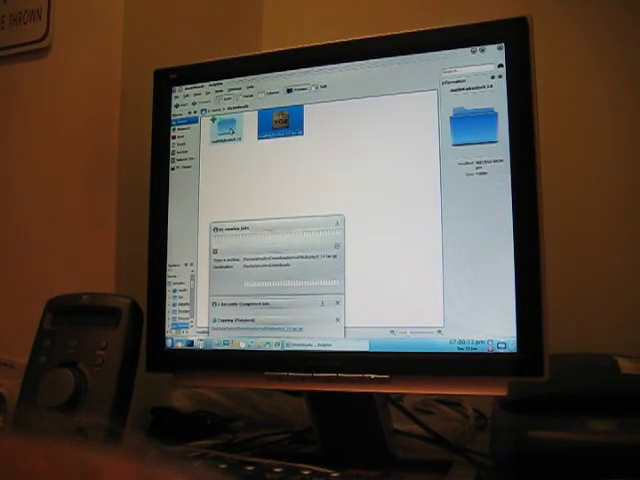
Enter the mathbuntu folder, run the install script in a terminal, and confirm its prompt.
double_click(228, 126)
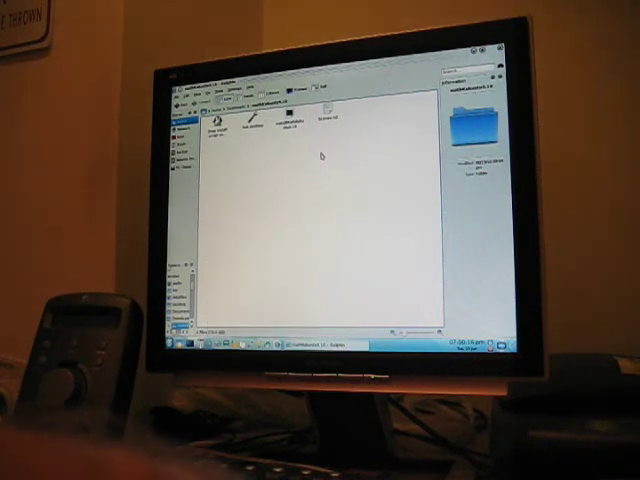
click(290, 120)
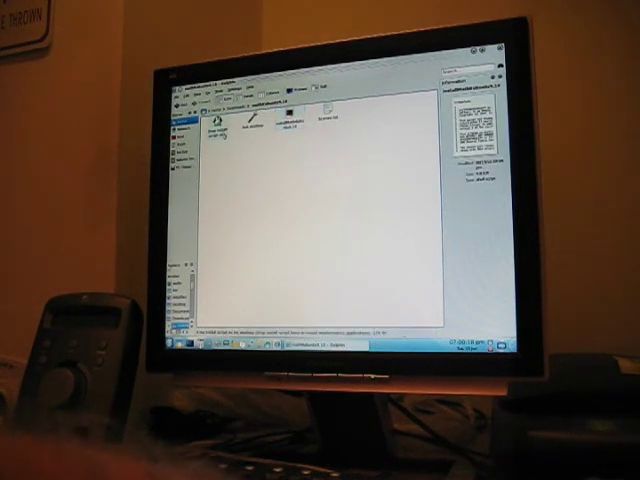
click(215, 122)
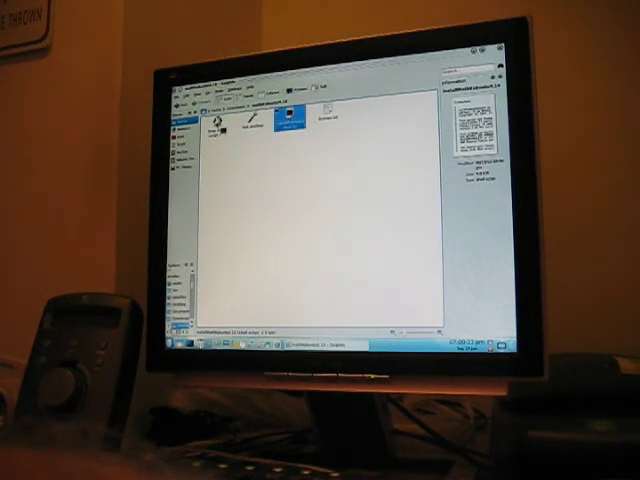
double_click(215, 122)
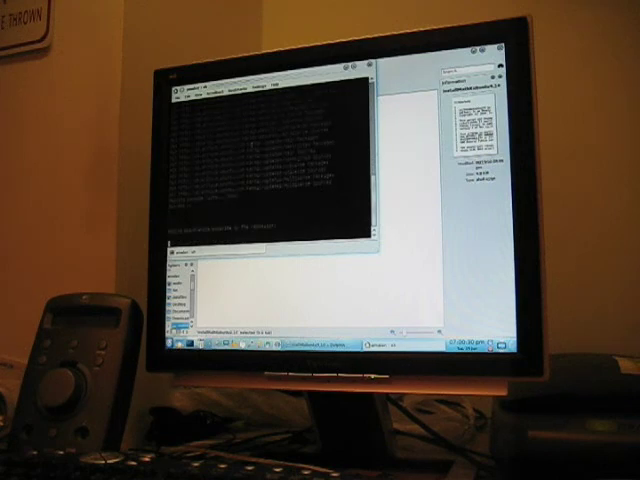
key(Return)
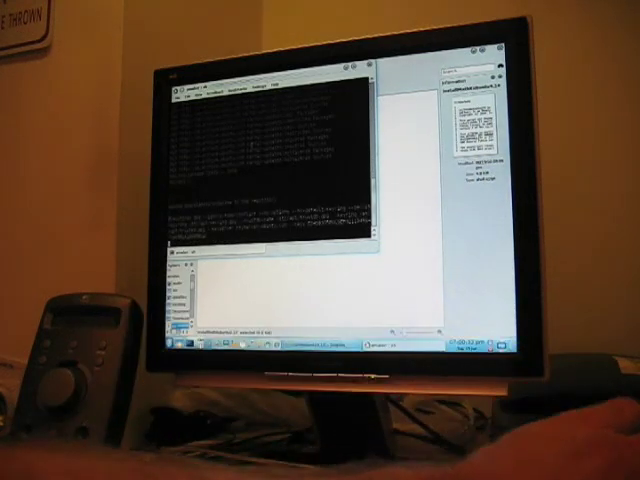